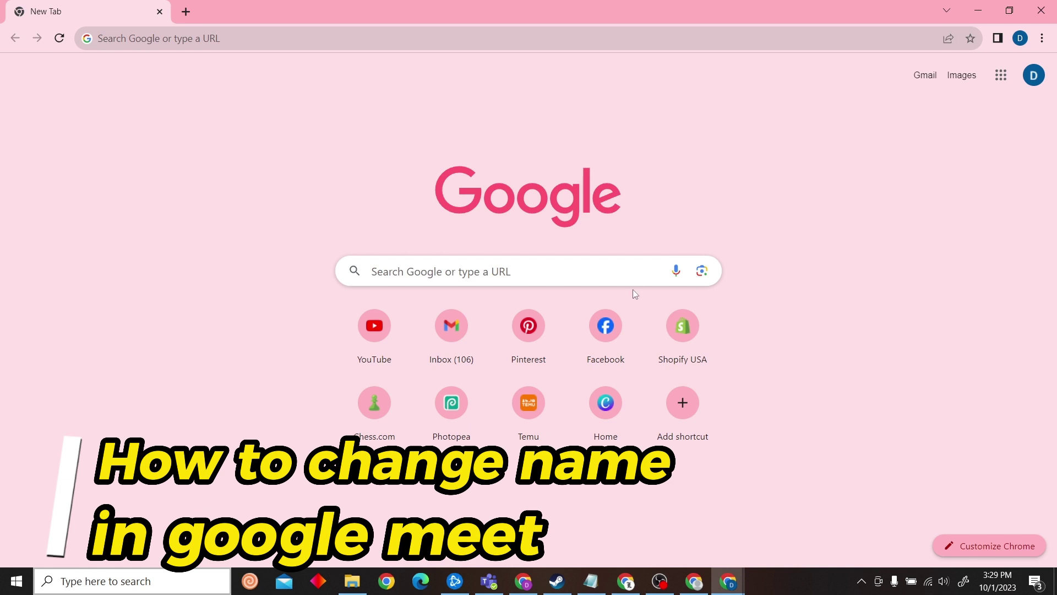
Search 'google meet' in Chrome and open the Google Meet home page from the results
click(317, 37)
text(goog)
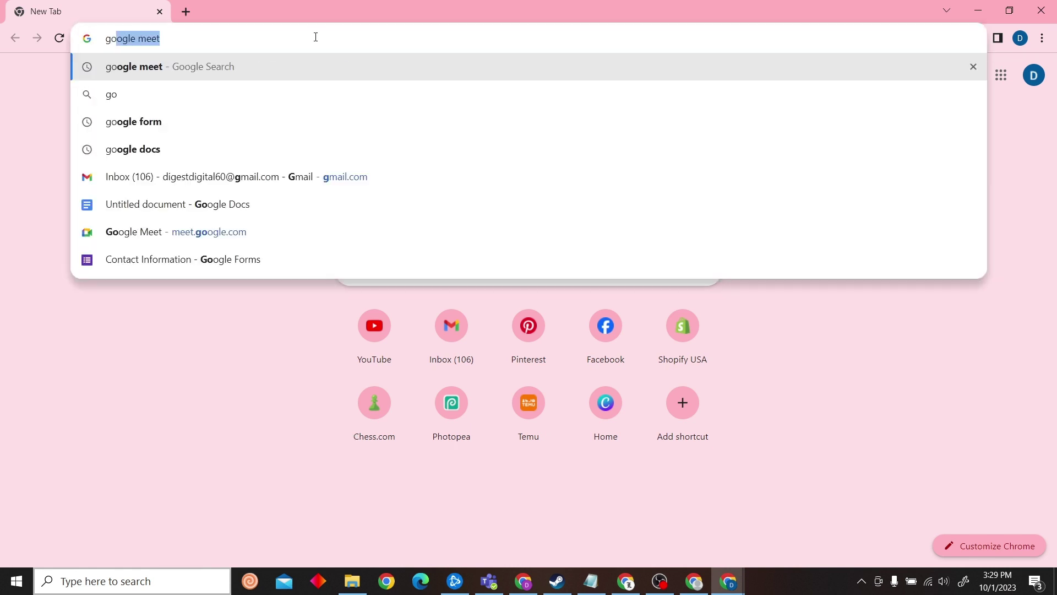
key(Return)
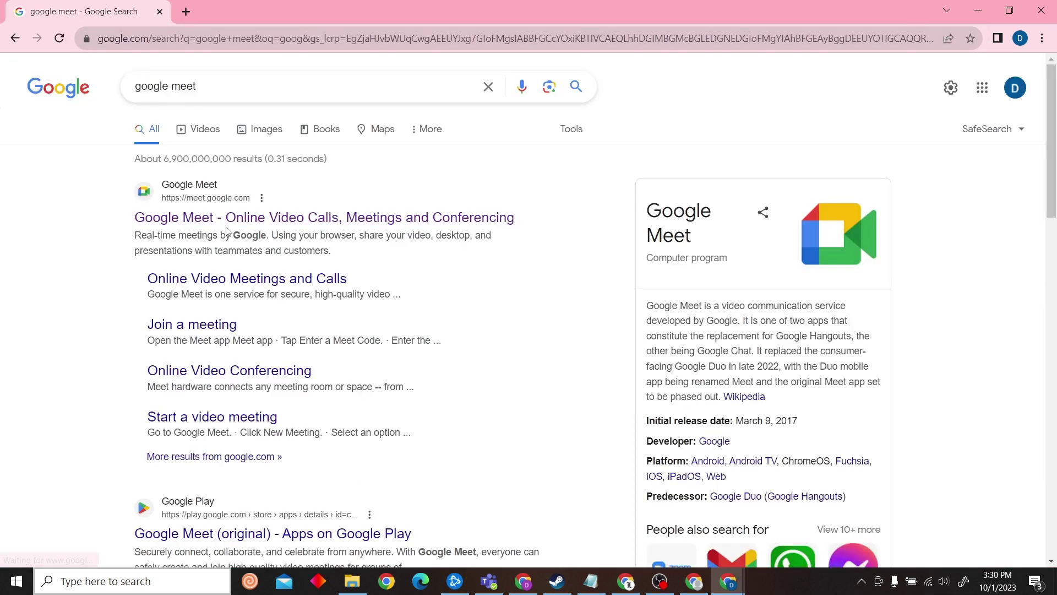
click(231, 221)
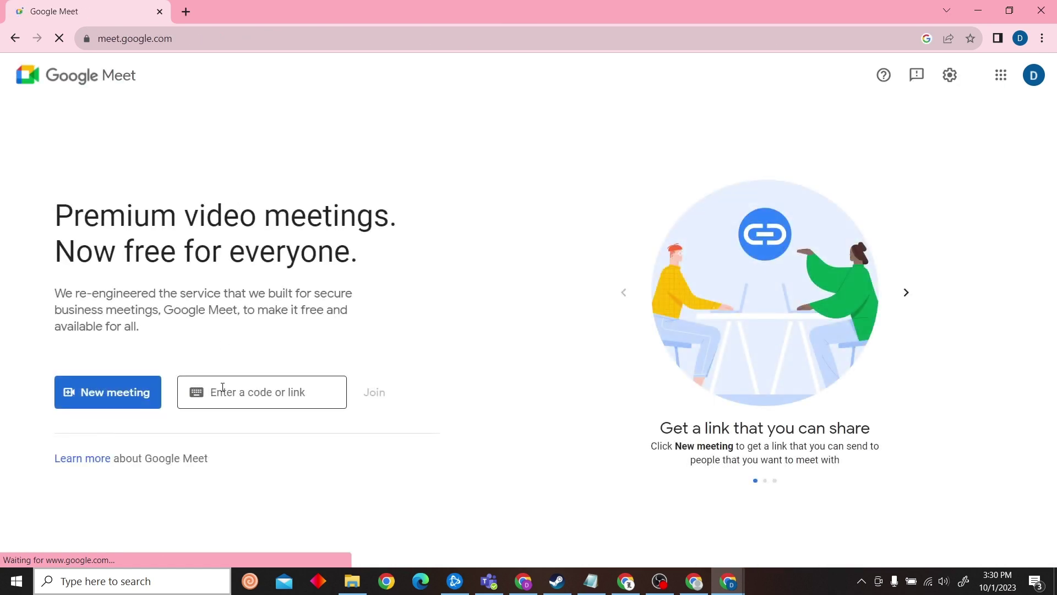
Start an instant meeting hosted by Digital Digest, then open a new browser tab
click(132, 398)
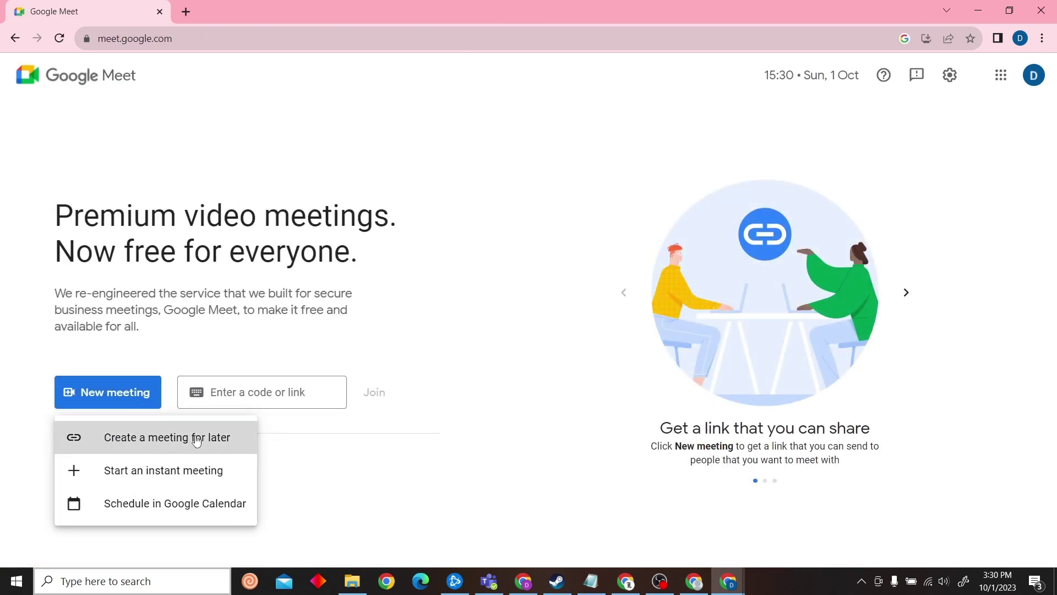
click(128, 481)
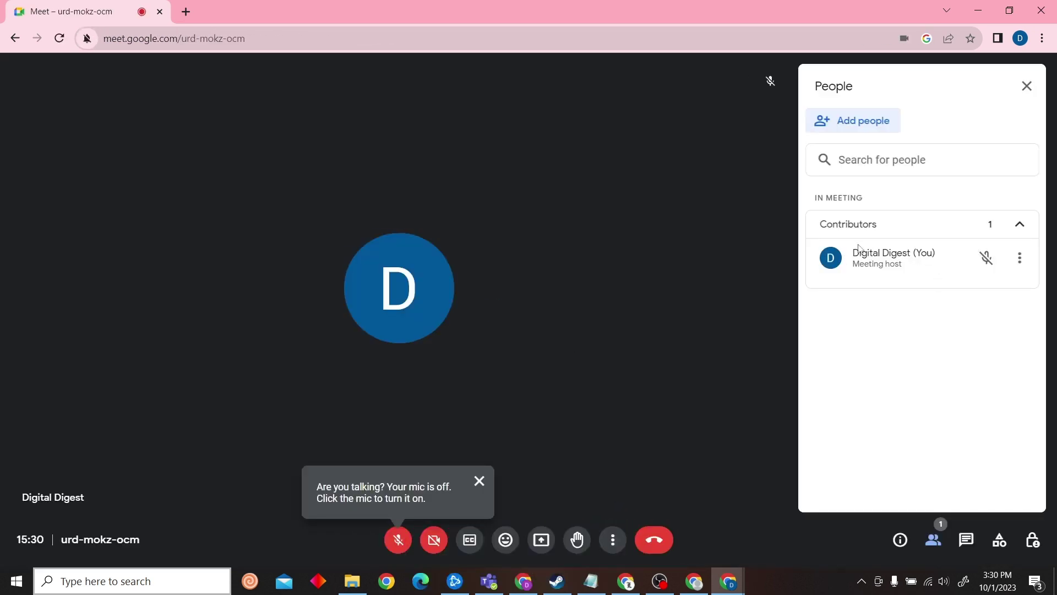
click(185, 12)
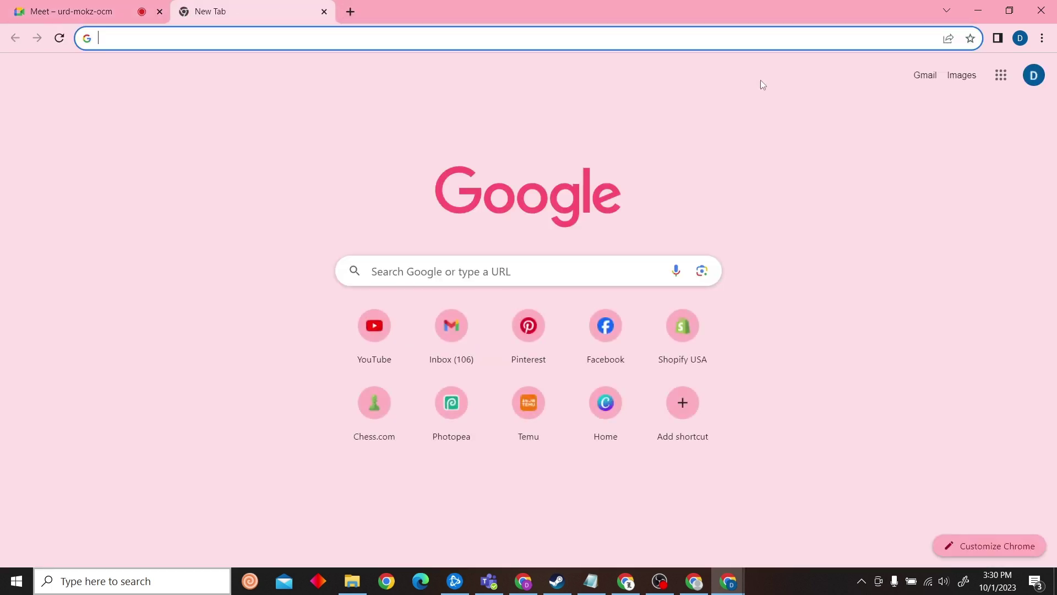
Open Manage your Google Account from the profile avatar and go to Personal info
click(1035, 78)
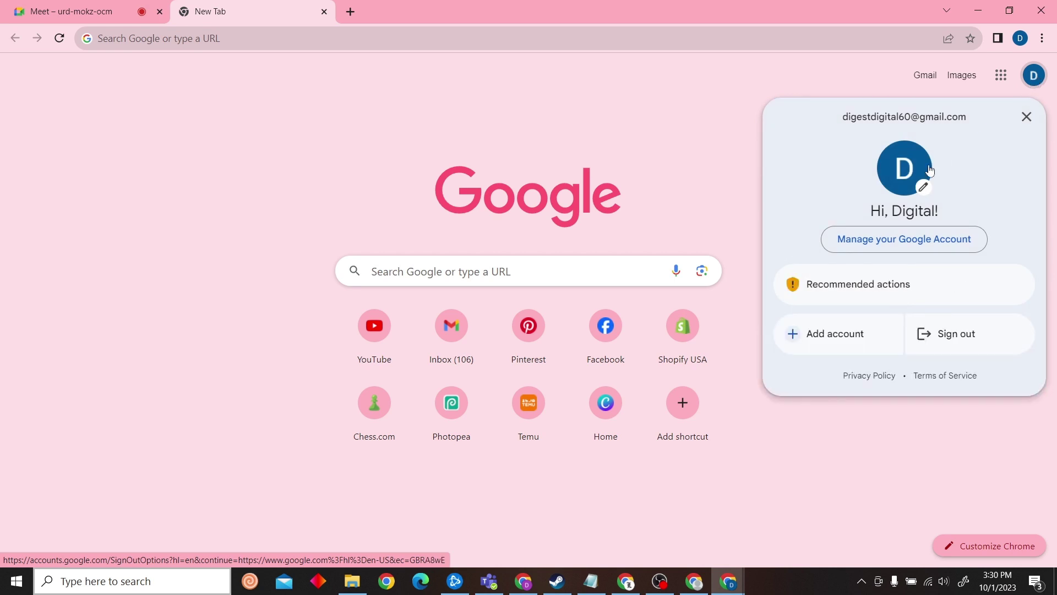
click(937, 251)
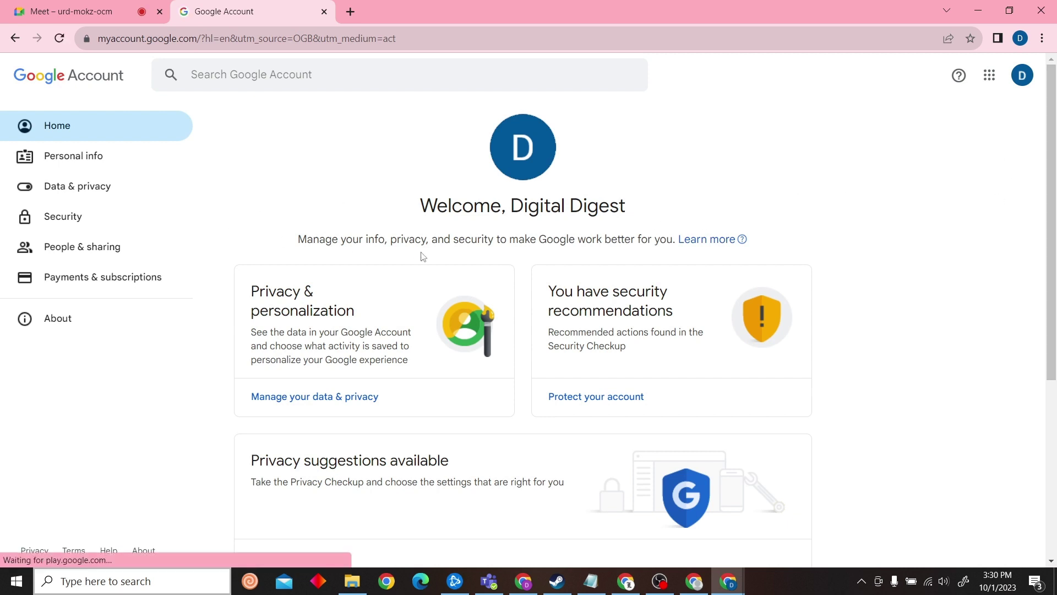
click(73, 162)
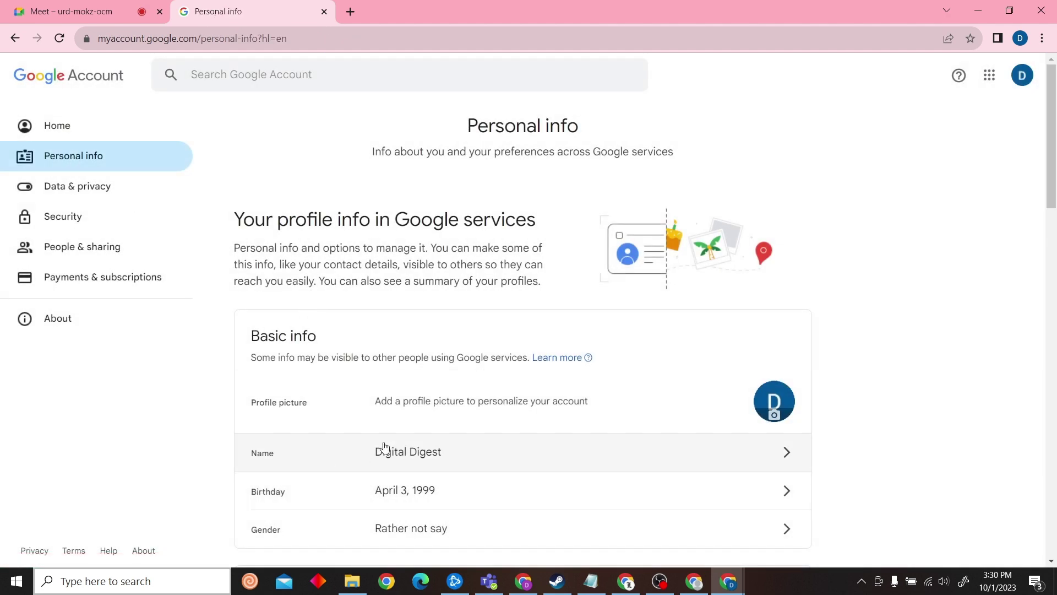
Replace the name Digital Digest with first name 'Digest' and last name 'Number1', then save
click(764, 458)
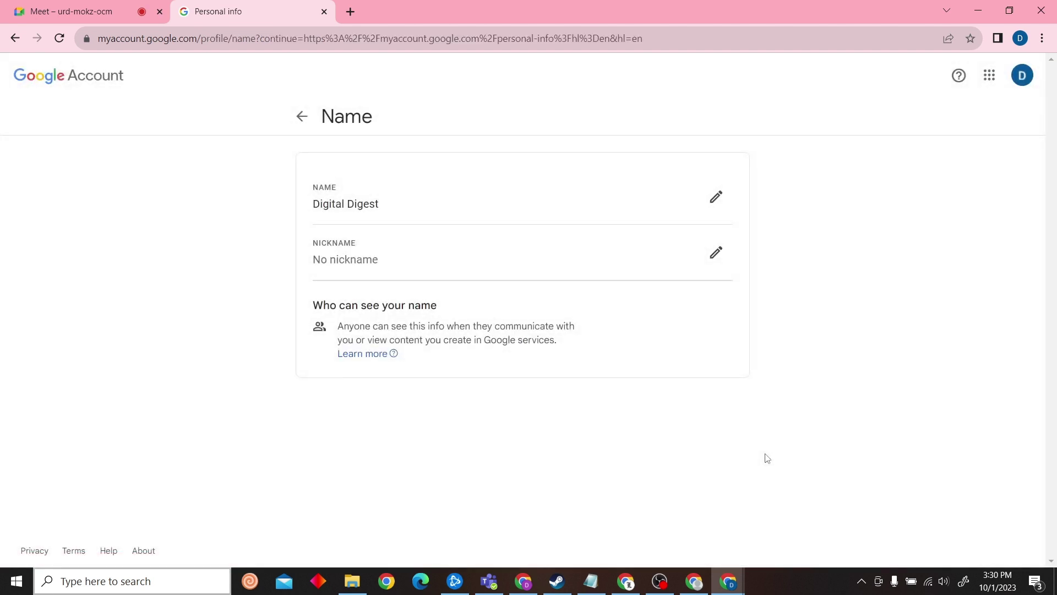
click(716, 198)
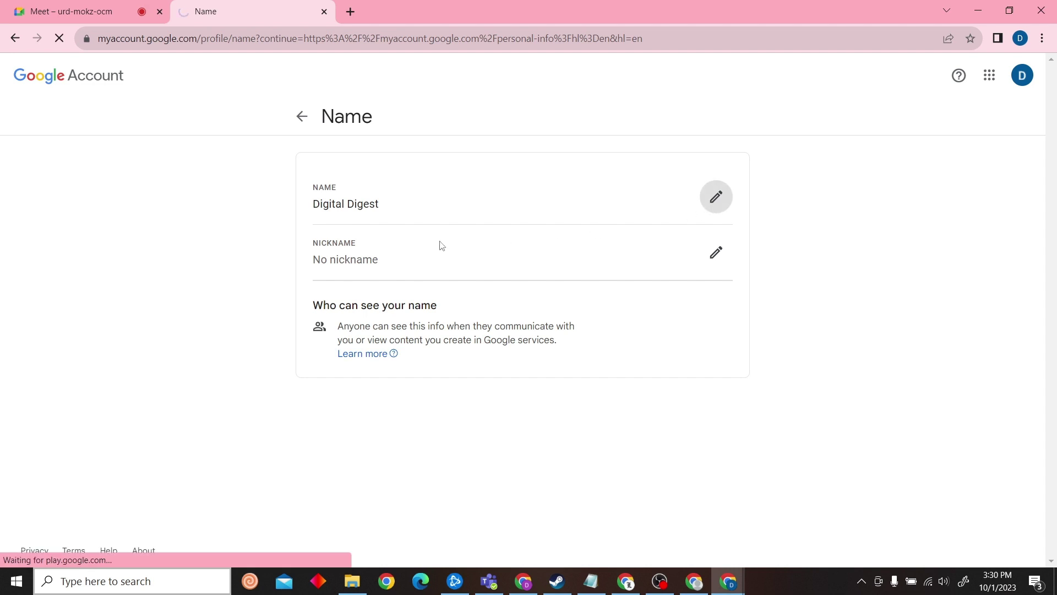
double_click(372, 219)
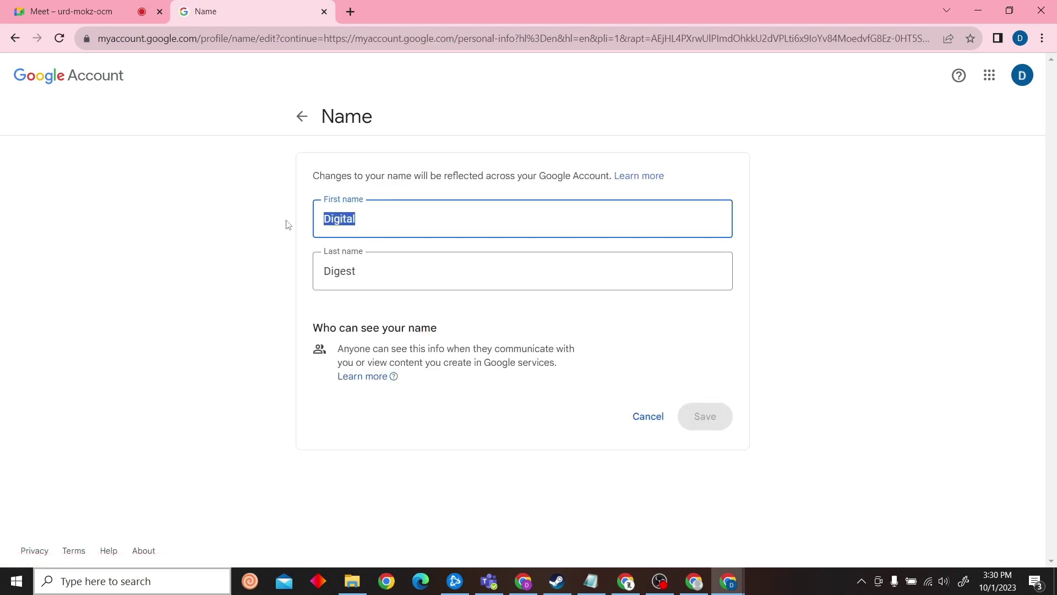
text(Digest)
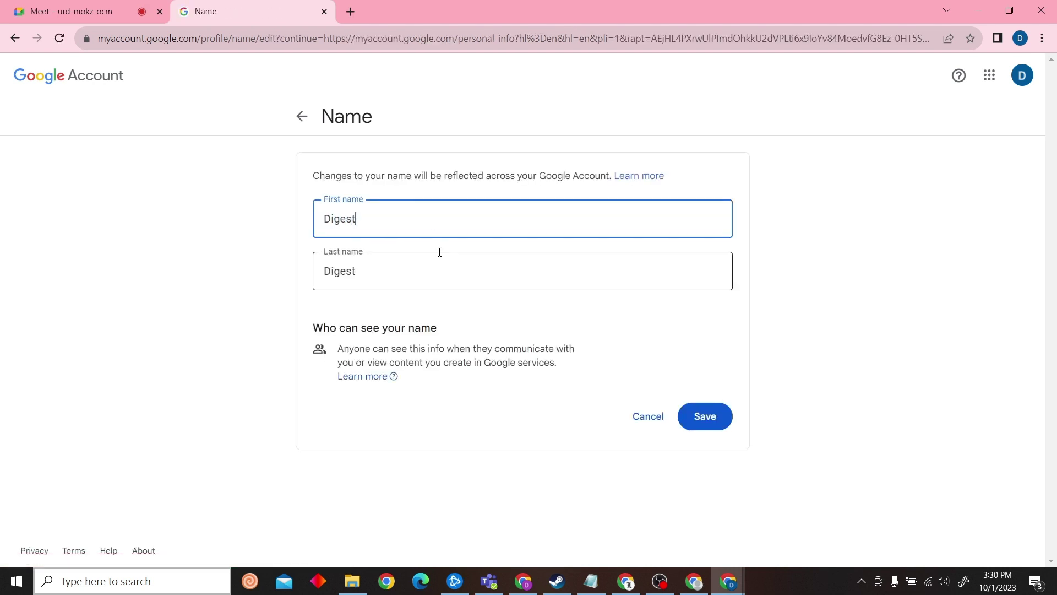
key(Tab)
text(n)
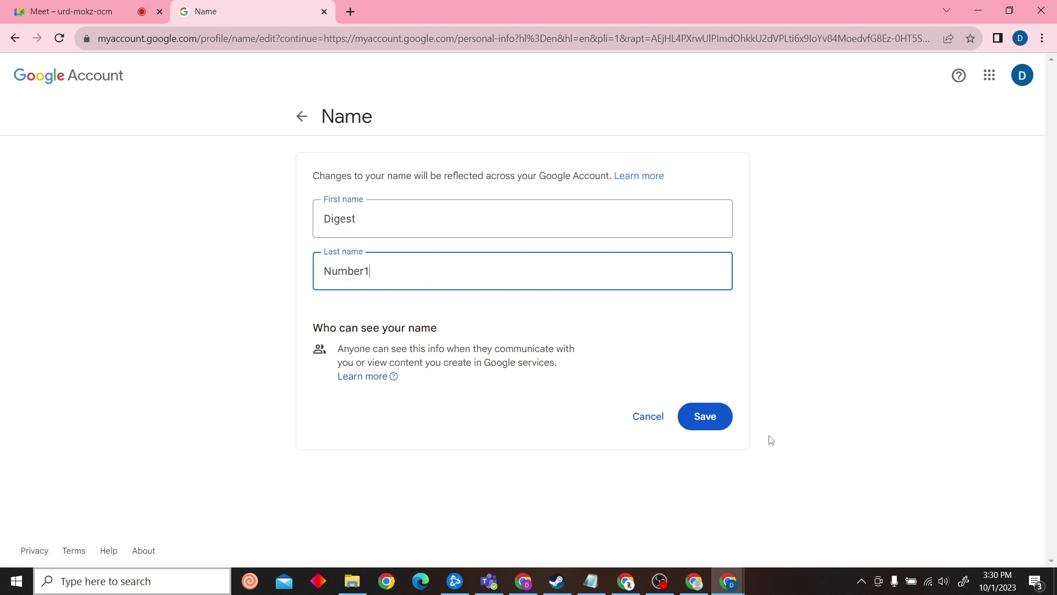
click(705, 416)
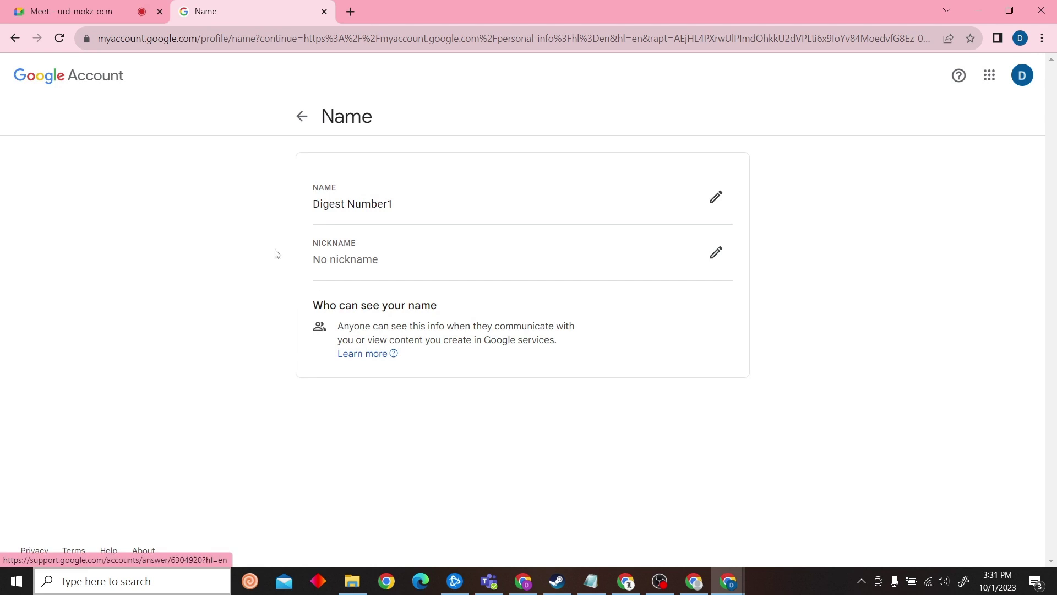
Reload the meeting tab, rejoin with the camera off, show participants, and mute the microphone
click(71, 12)
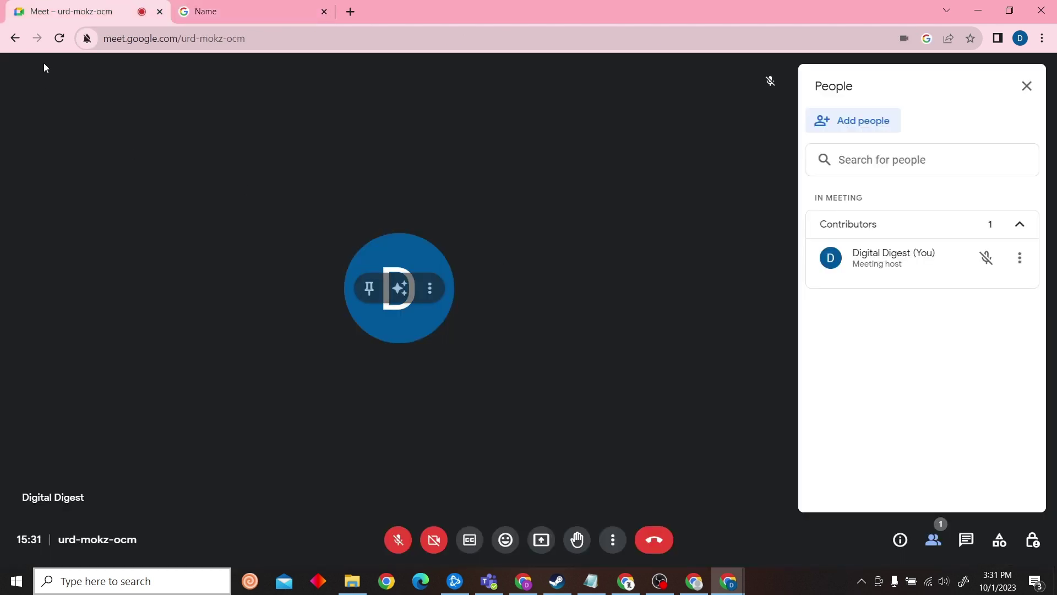
click(59, 38)
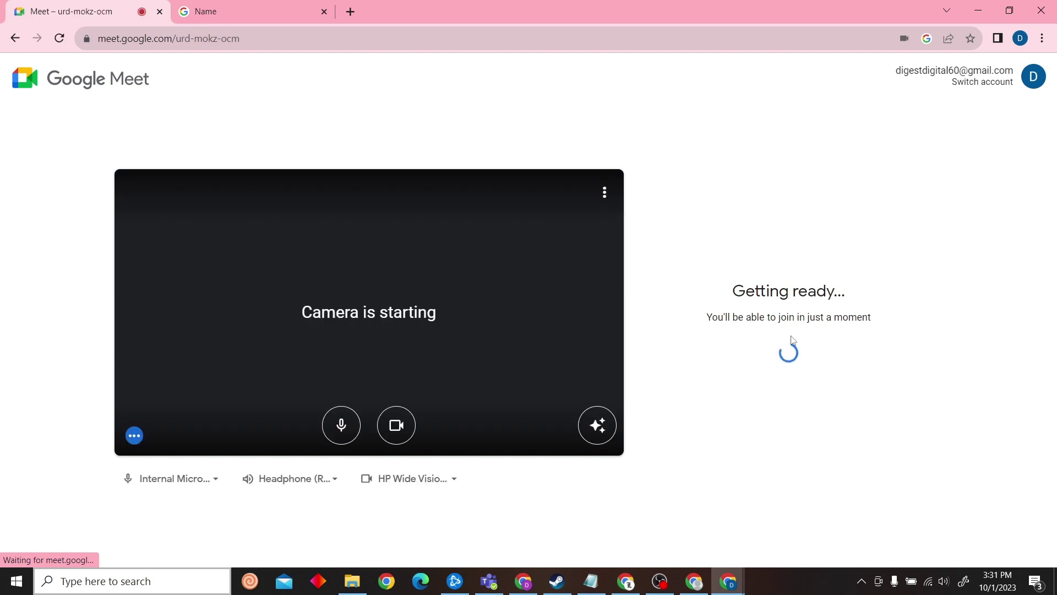
click(396, 425)
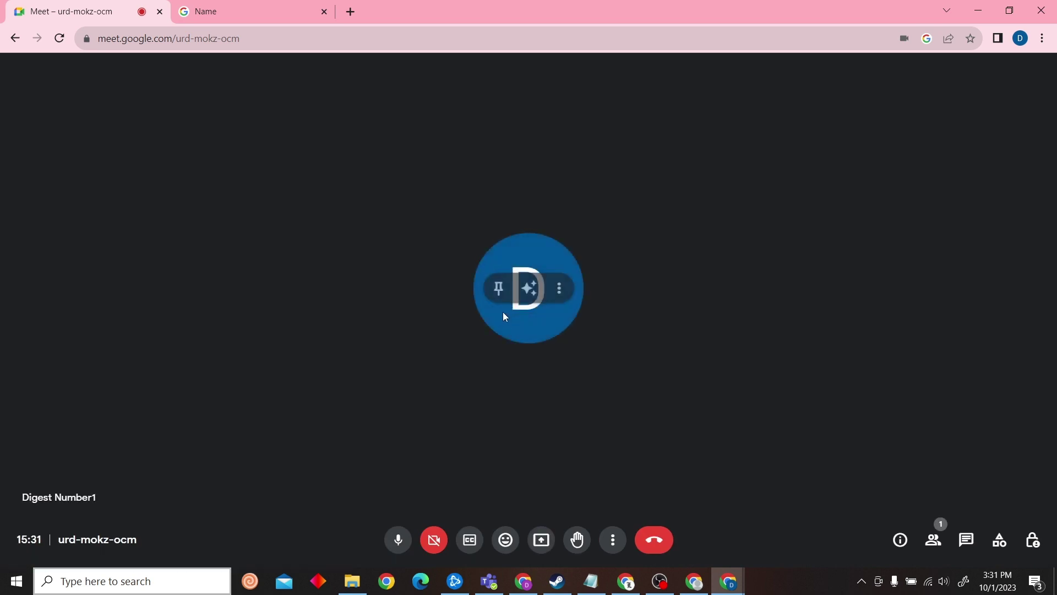
click(934, 550)
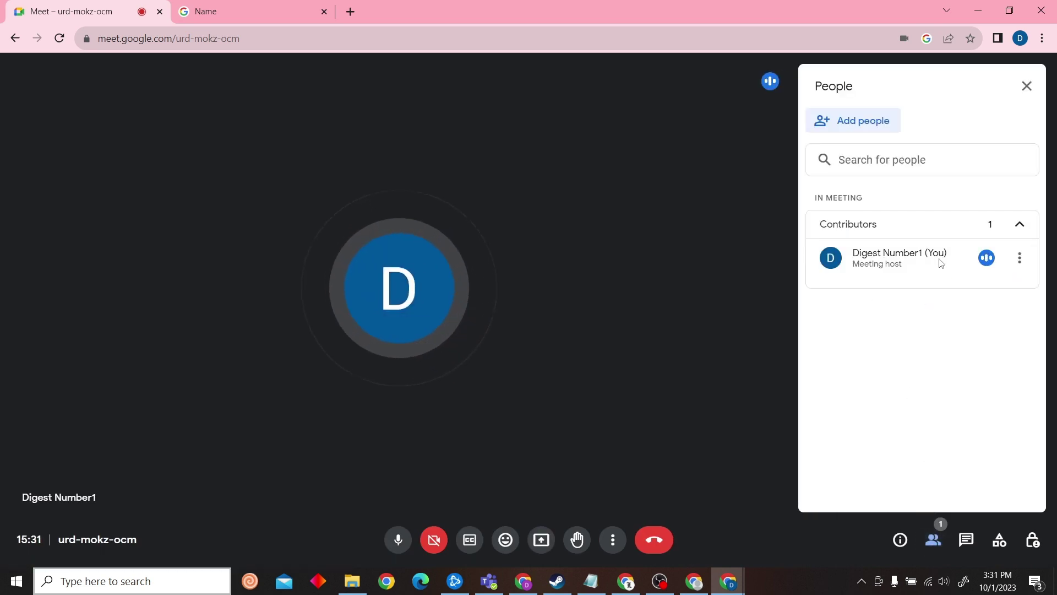
click(397, 539)
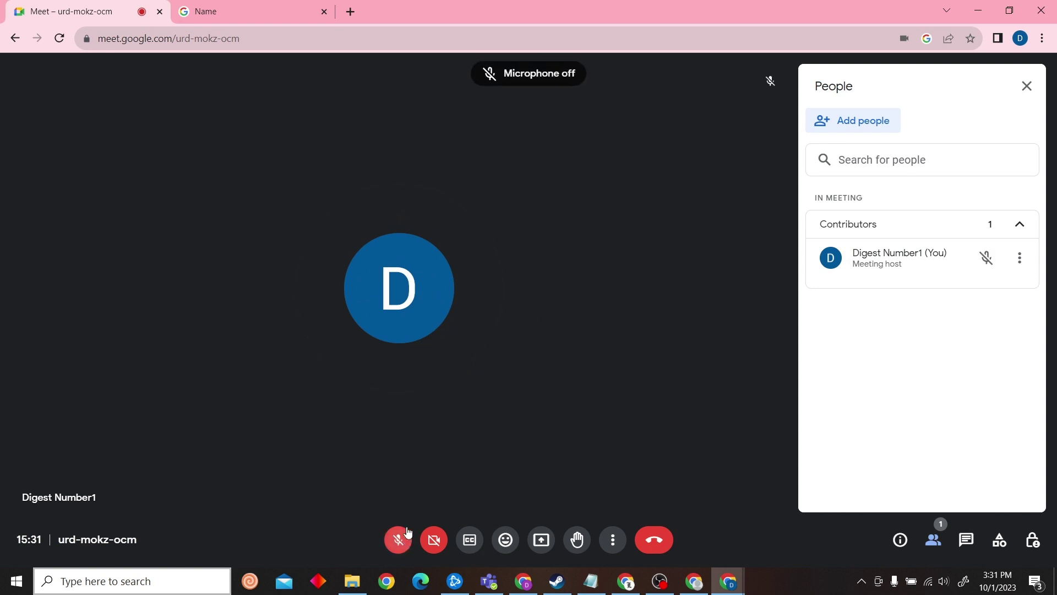